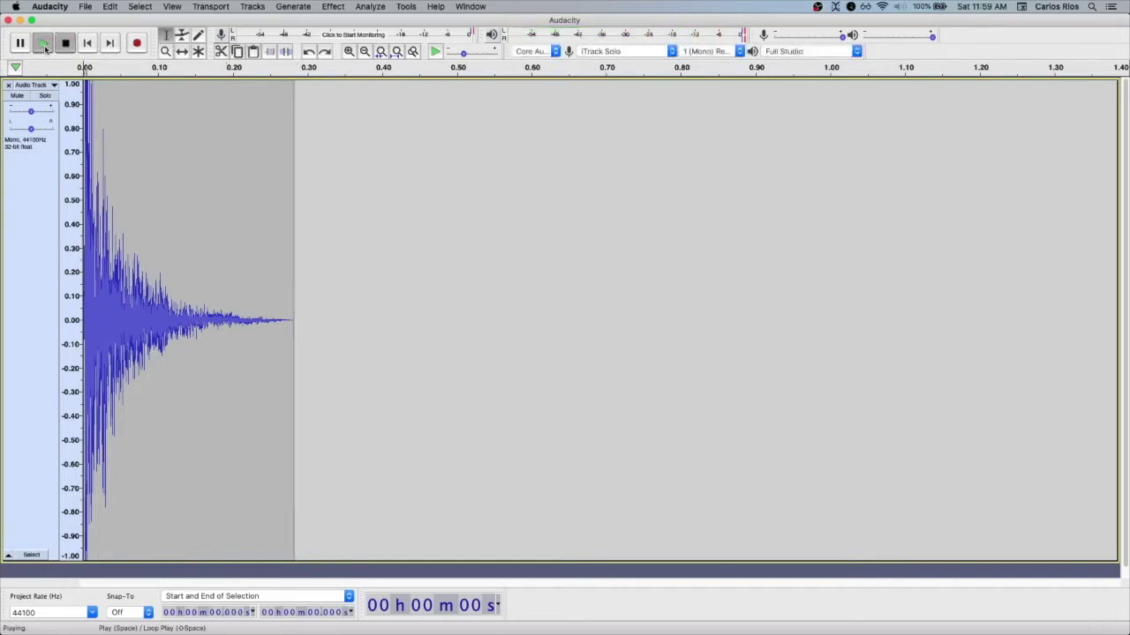
# Insert 0.500 seconds of generated silence at the end of the audio clip
pyautogui.press('super+1')
pyautogui.click(592, 320)
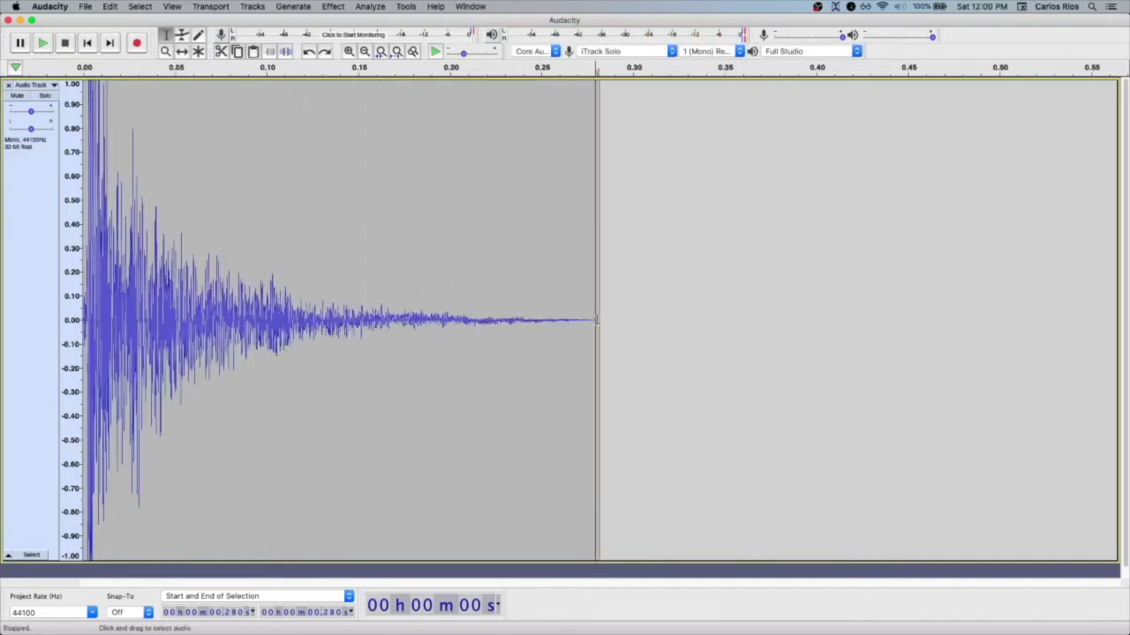
pyautogui.click(281, 7)
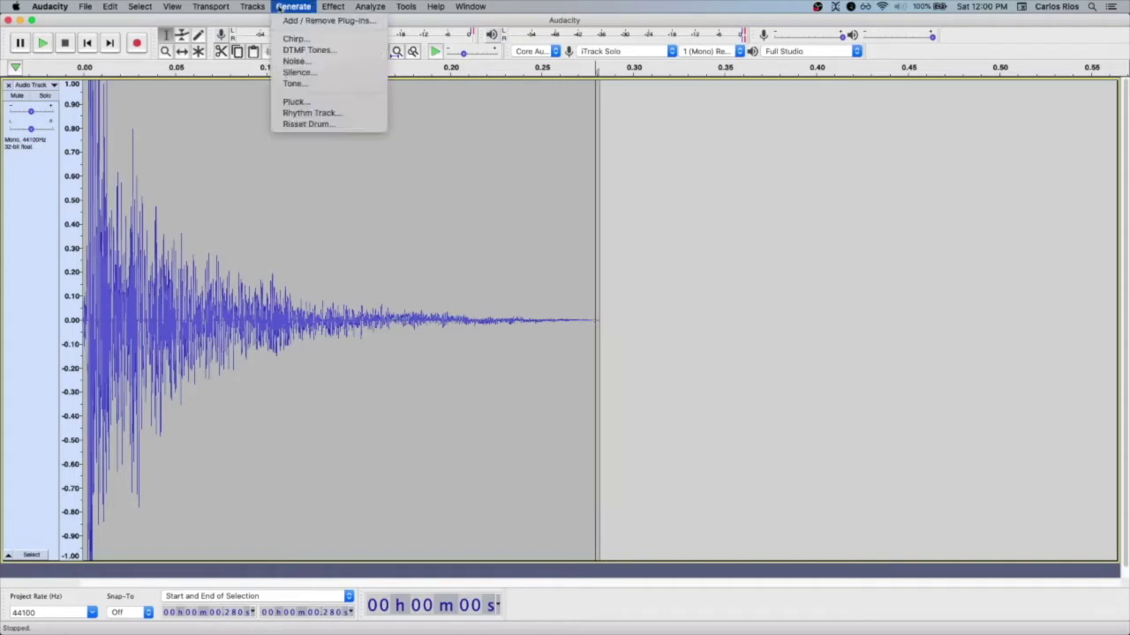
pyautogui.click(347, 76)
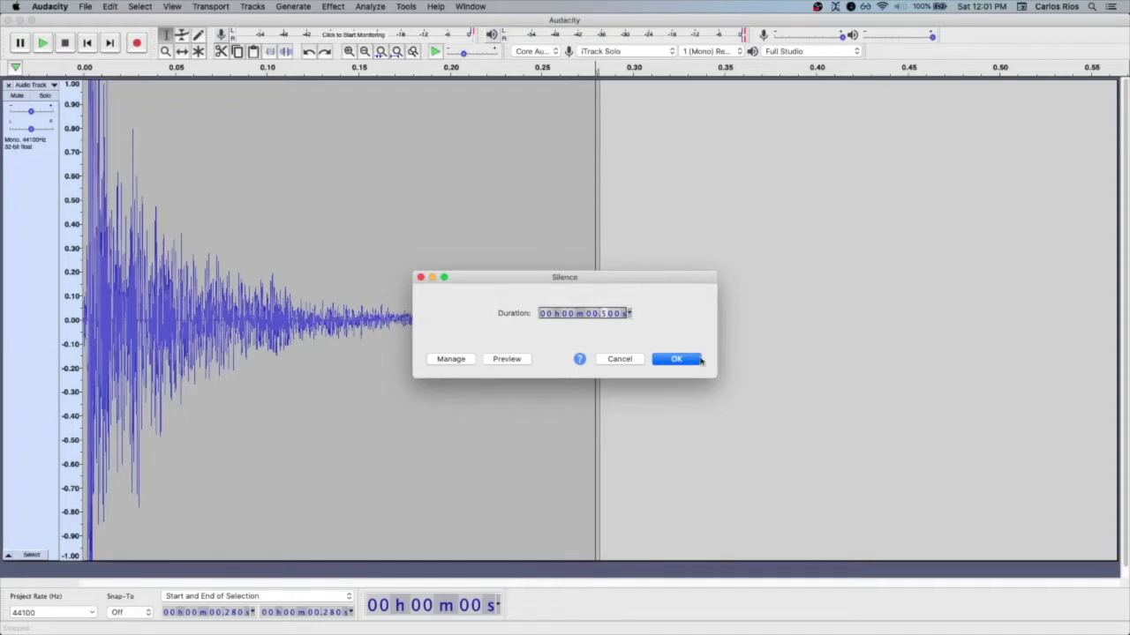
pyautogui.click(665, 359)
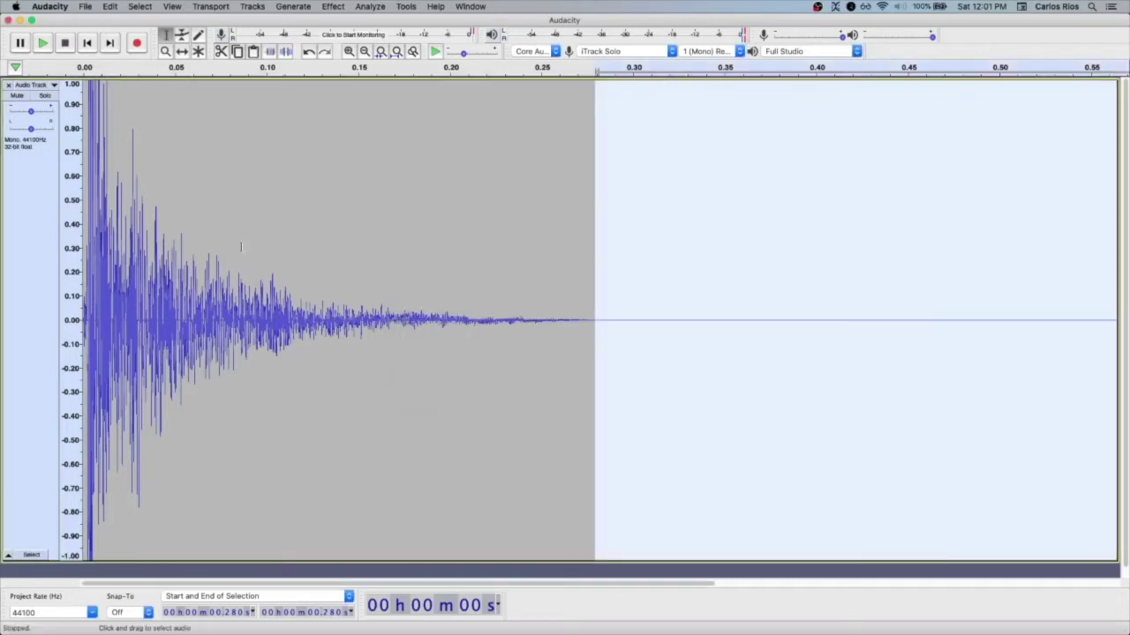
# Select the entire lengthened track, fit it to the view and play it back
pyautogui.click(320, 357)
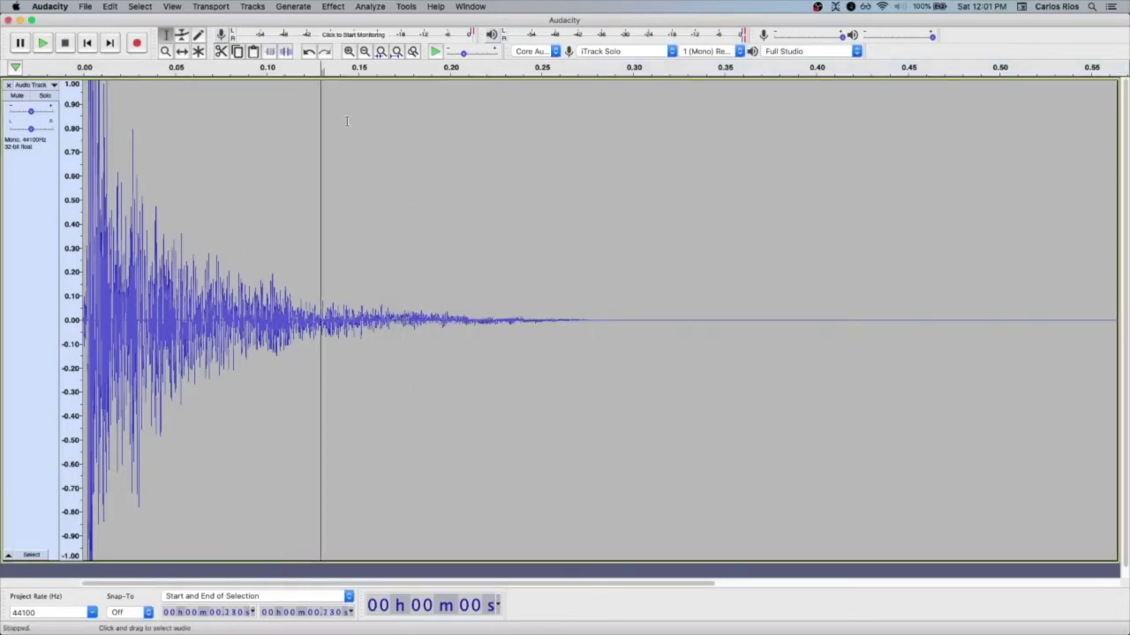
pyautogui.click(87, 44)
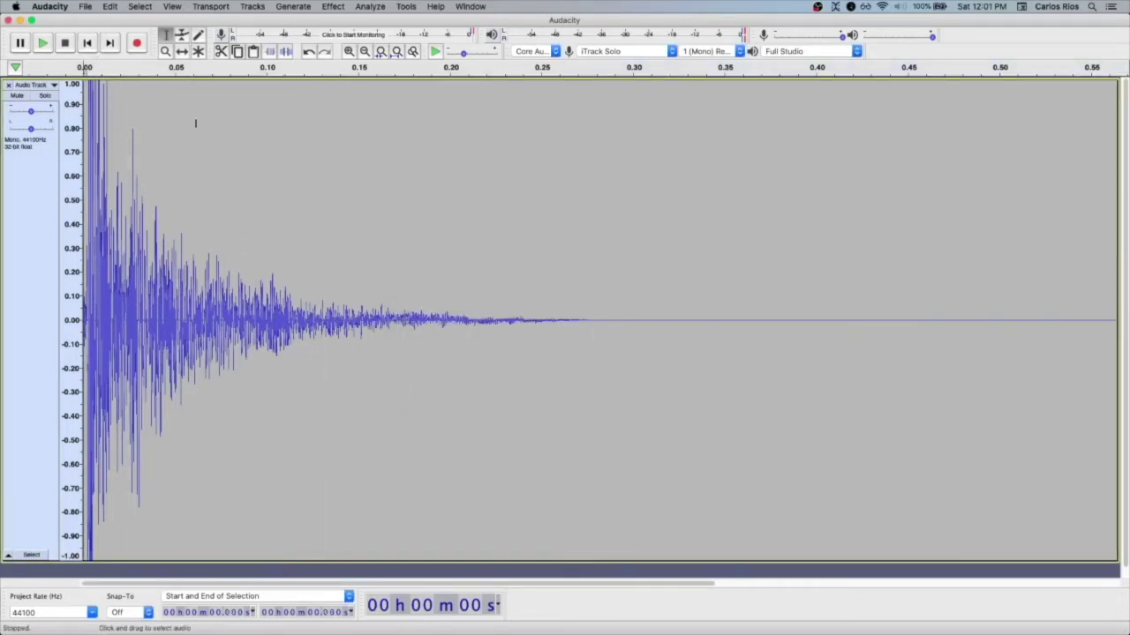
pyautogui.press('super+a')
pyautogui.press('super+f')
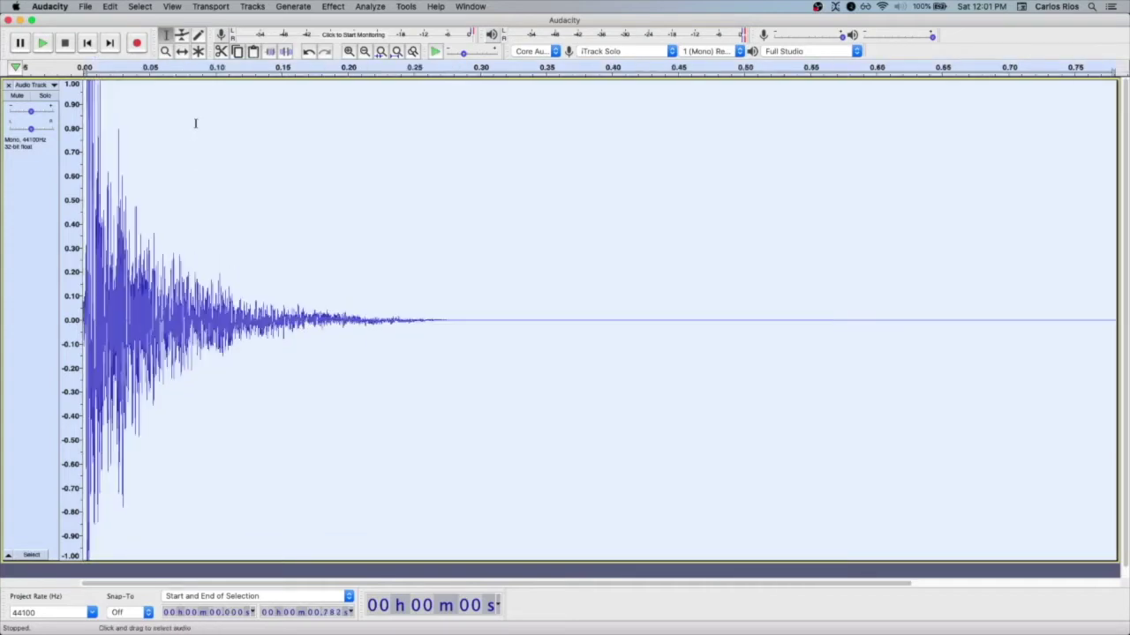
pyautogui.click(44, 44)
# Open the Reverb effect for the selected audio and preview it with its existing settings
pyautogui.click(332, 6)
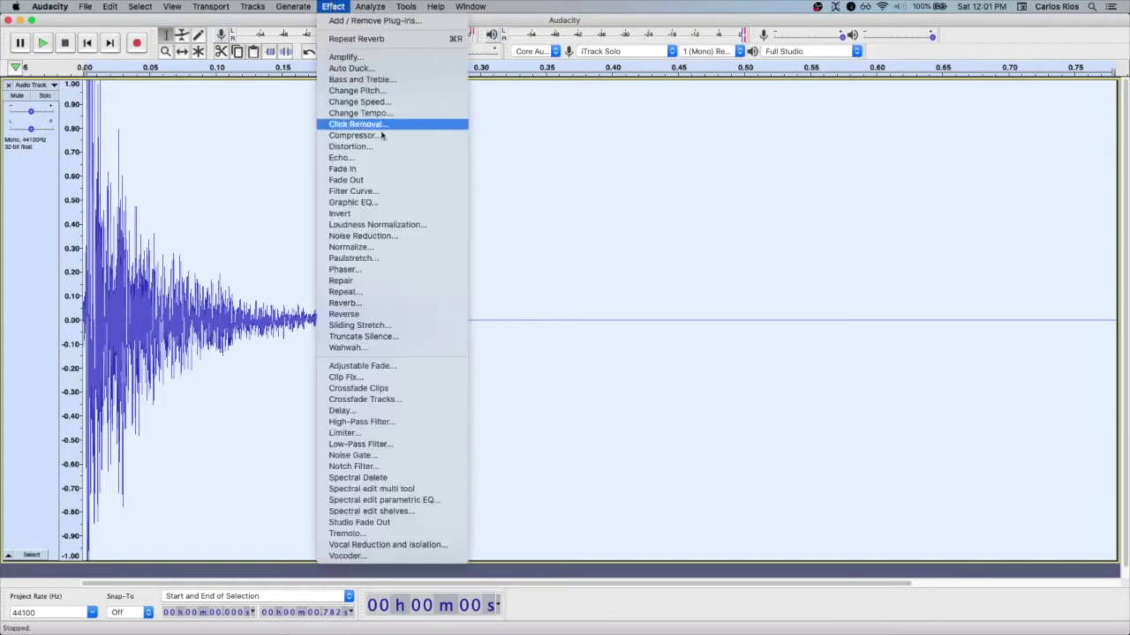
pyautogui.click(409, 304)
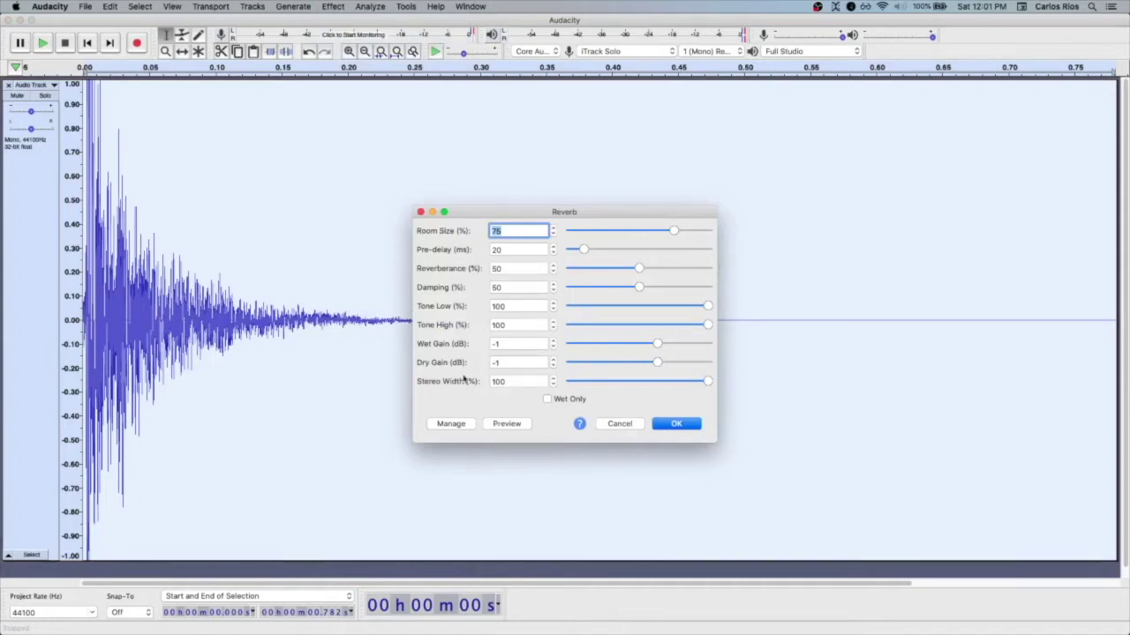
pyautogui.click(510, 427)
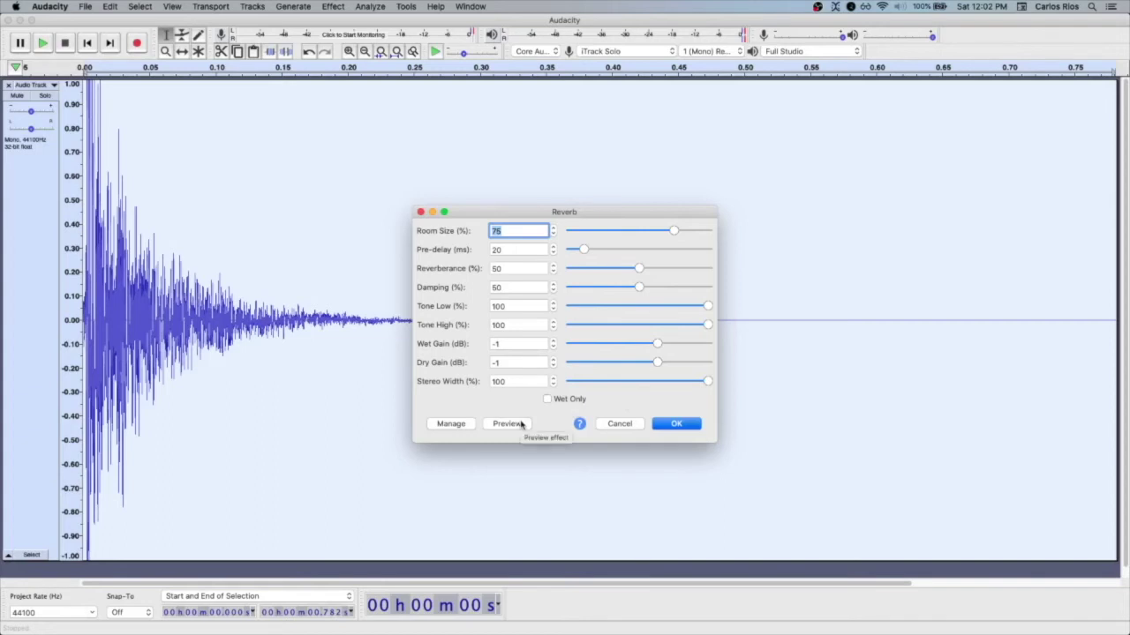
pyautogui.click(521, 425)
pyautogui.click(521, 425)
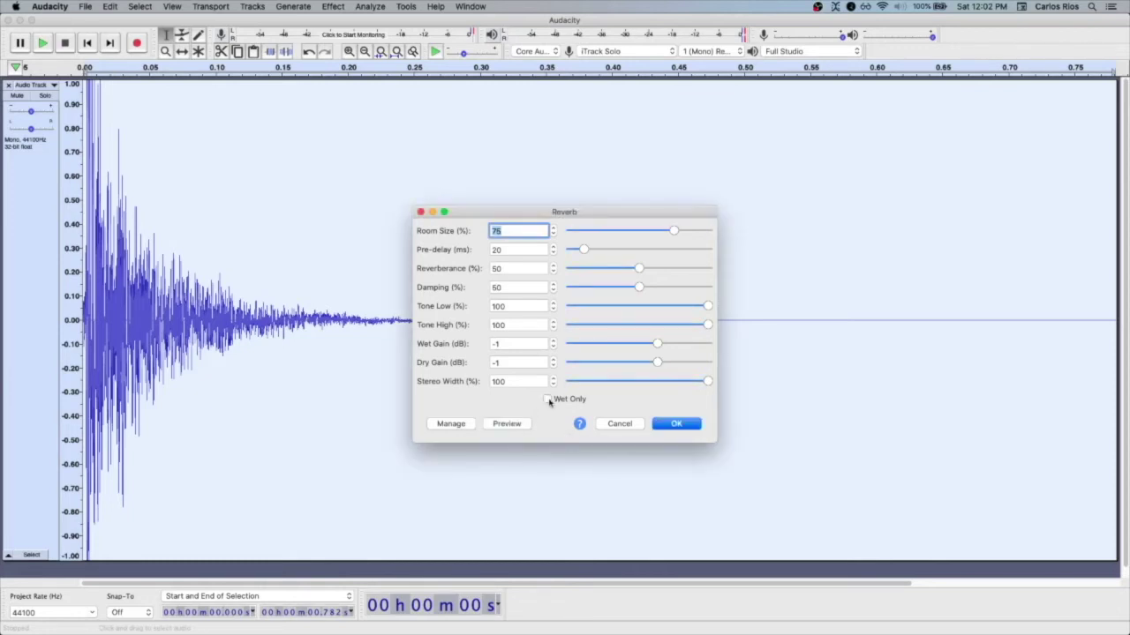
# Preview the reverb with Wet Only enabled and switch the option off again
pyautogui.click(547, 400)
pyautogui.click(518, 425)
pyautogui.click(548, 399)
# Try reverb pre-delays of 86 ms, 200 ms and a shorter one with previews, and restore the pre-delay to 20 ms
pyautogui.click(508, 250)
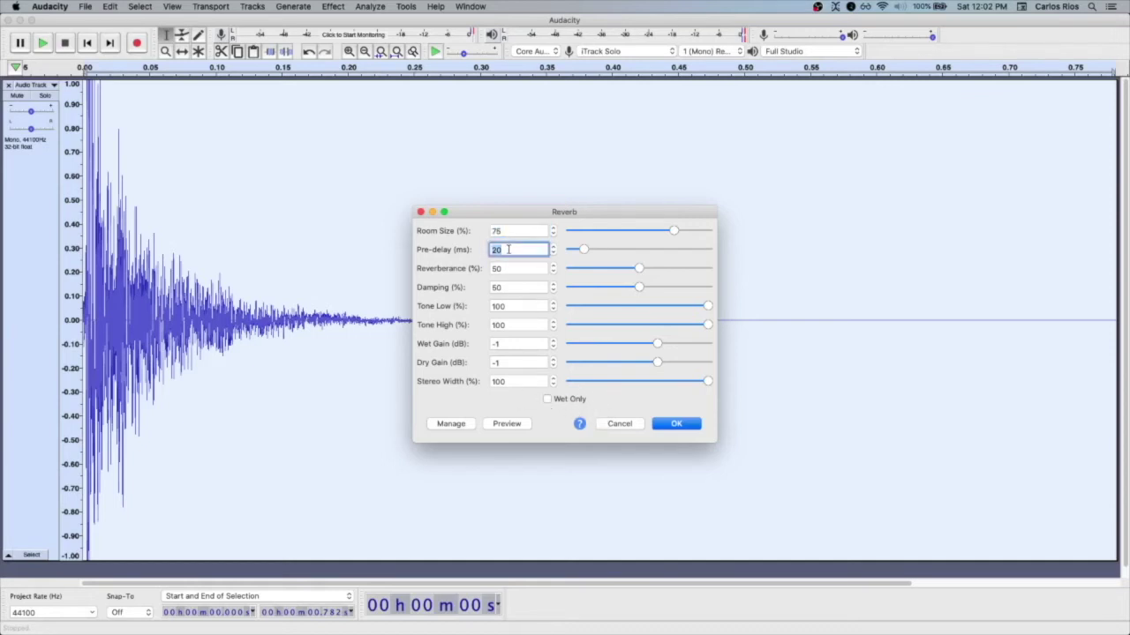
pyautogui.write('50')
pyautogui.moveTo(607, 250); pyautogui.dragTo(630, 253)
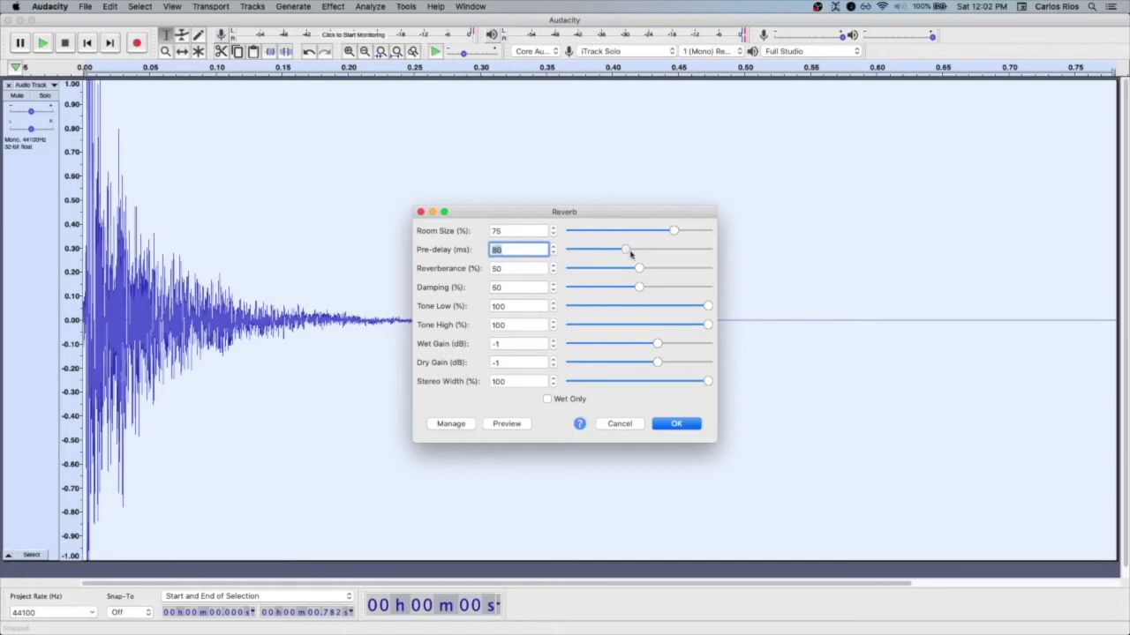
pyautogui.click(507, 424)
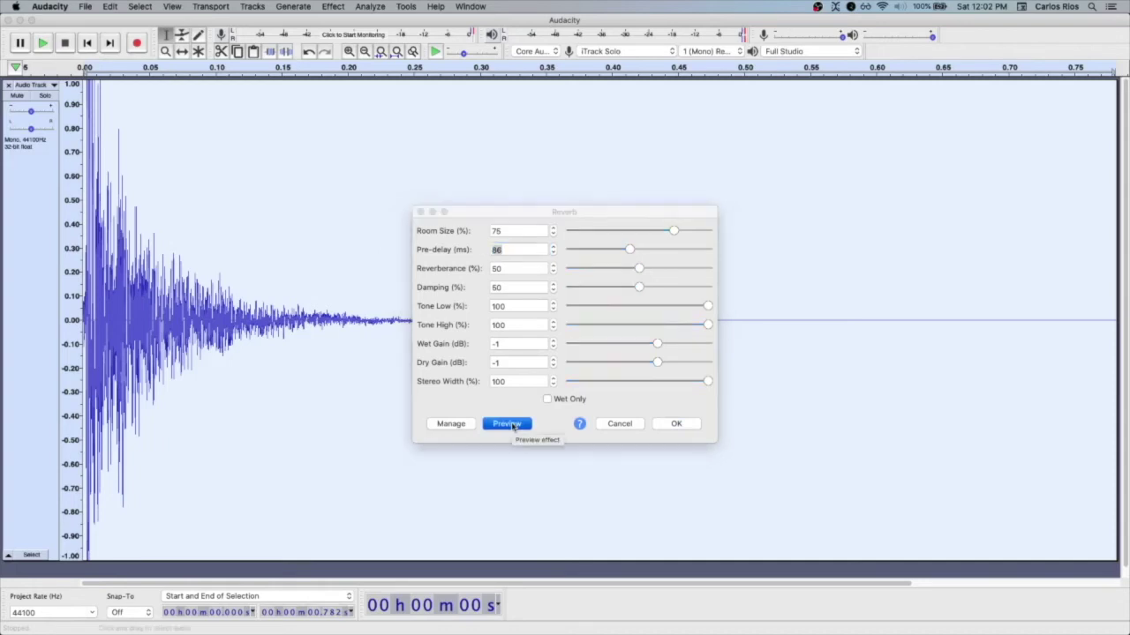
pyautogui.moveTo(638, 251); pyautogui.dragTo(708, 254)
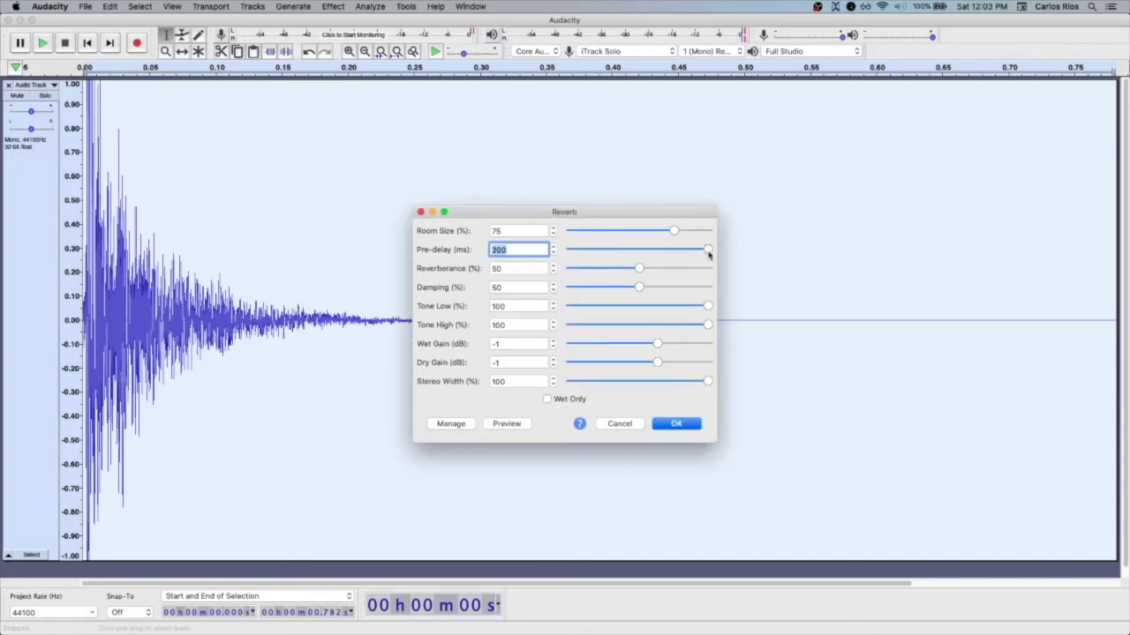
pyautogui.click(519, 424)
pyautogui.moveTo(660, 250); pyautogui.dragTo(594, 255)
pyautogui.click(508, 424)
pyautogui.write('20')
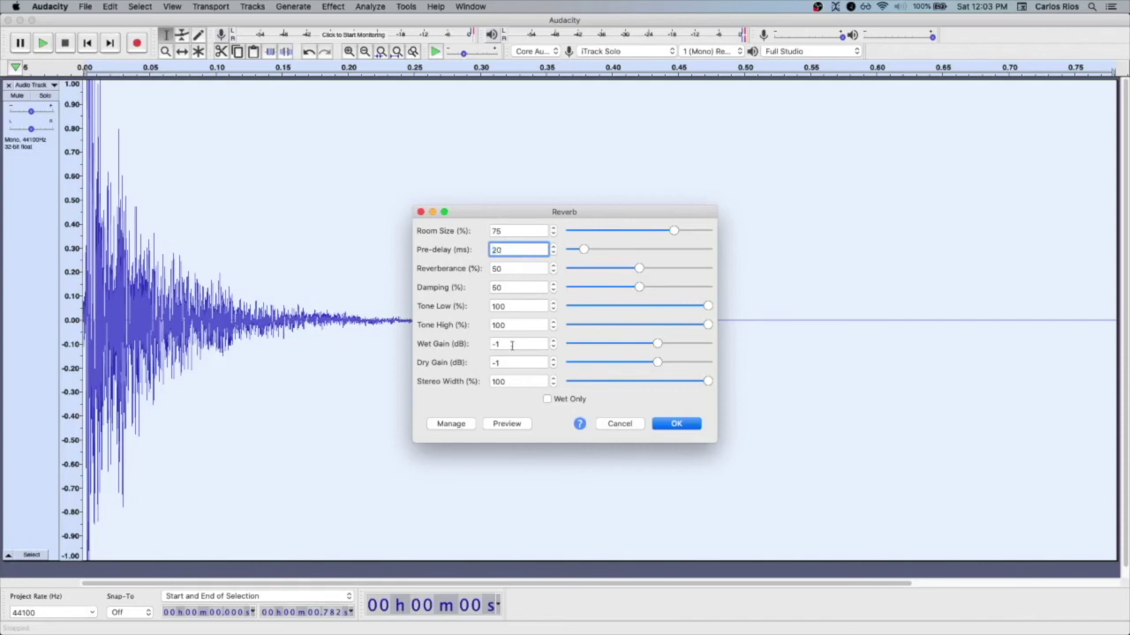
# Apply the reverb to the selected audio, undoing and repeating it once to compare the waveforms
pyautogui.click(527, 413)
pyautogui.click(675, 425)
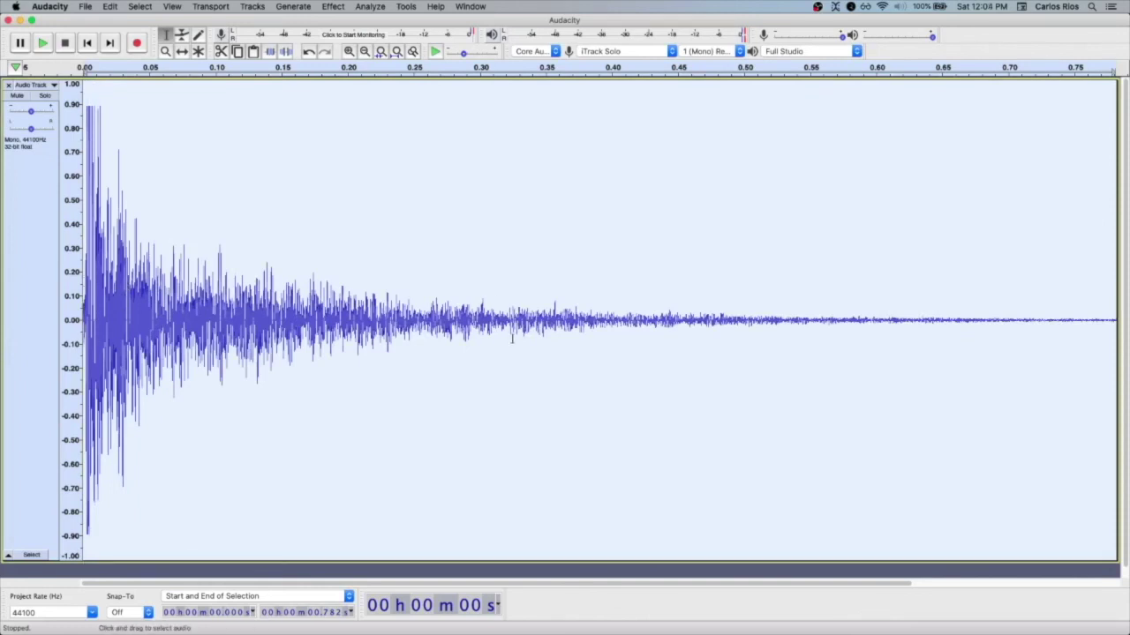
pyautogui.press('super+z')
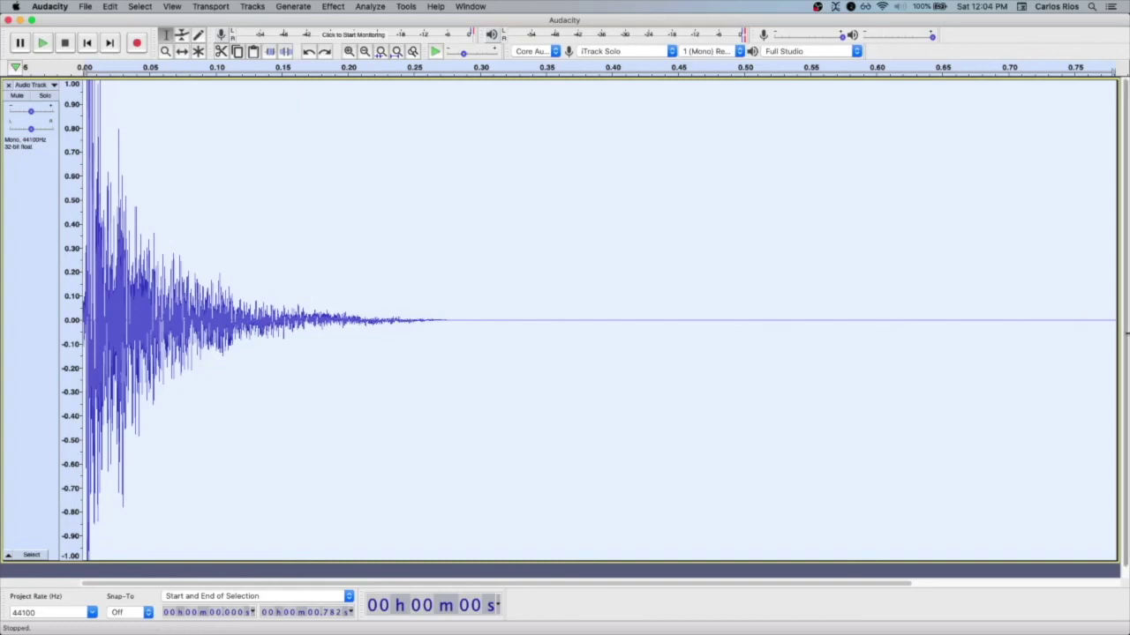
pyautogui.press('super+r')
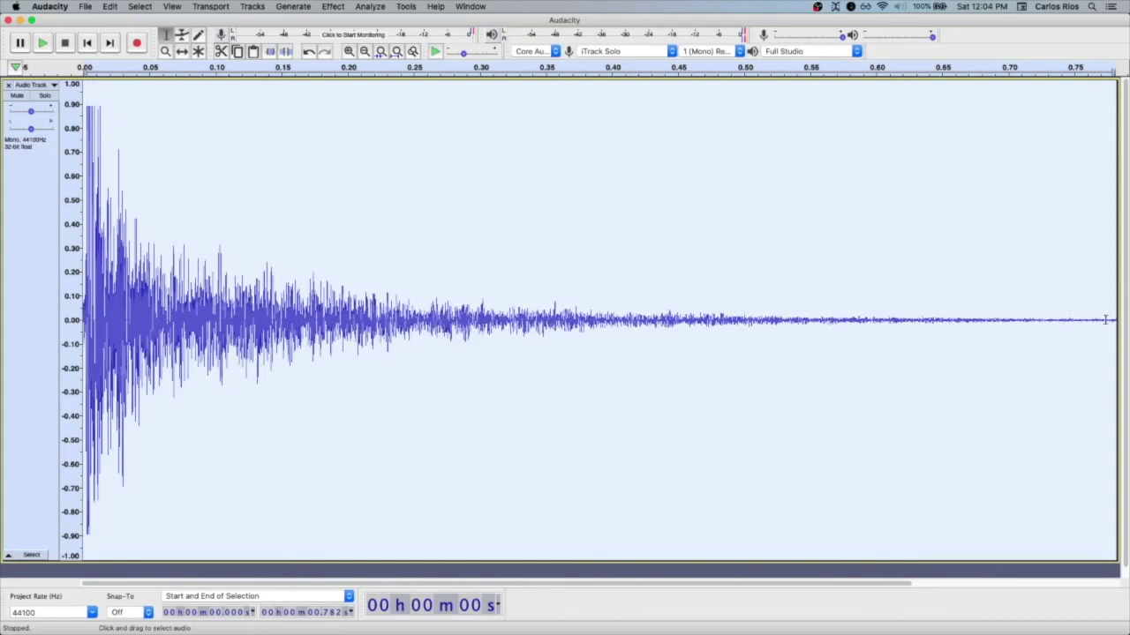
# Fade out the clip's tail from about 0.771 s to 0.782 s and play the whole clip from the start
pyautogui.moveTo(1101, 319); pyautogui.dragTo(956, 343)
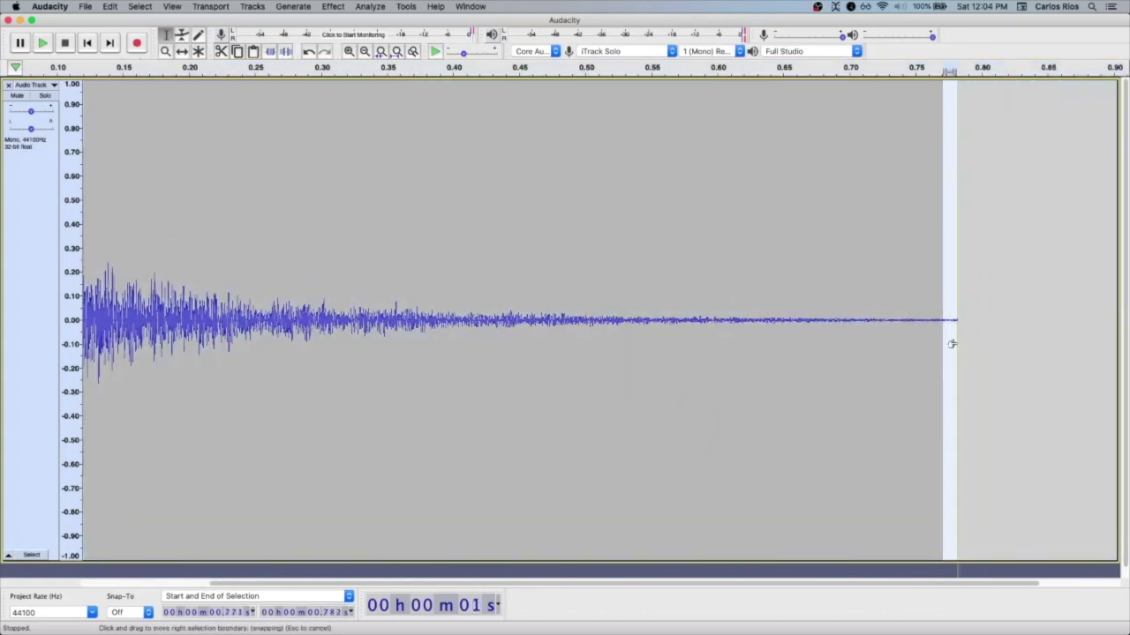
pyautogui.click(293, 6)
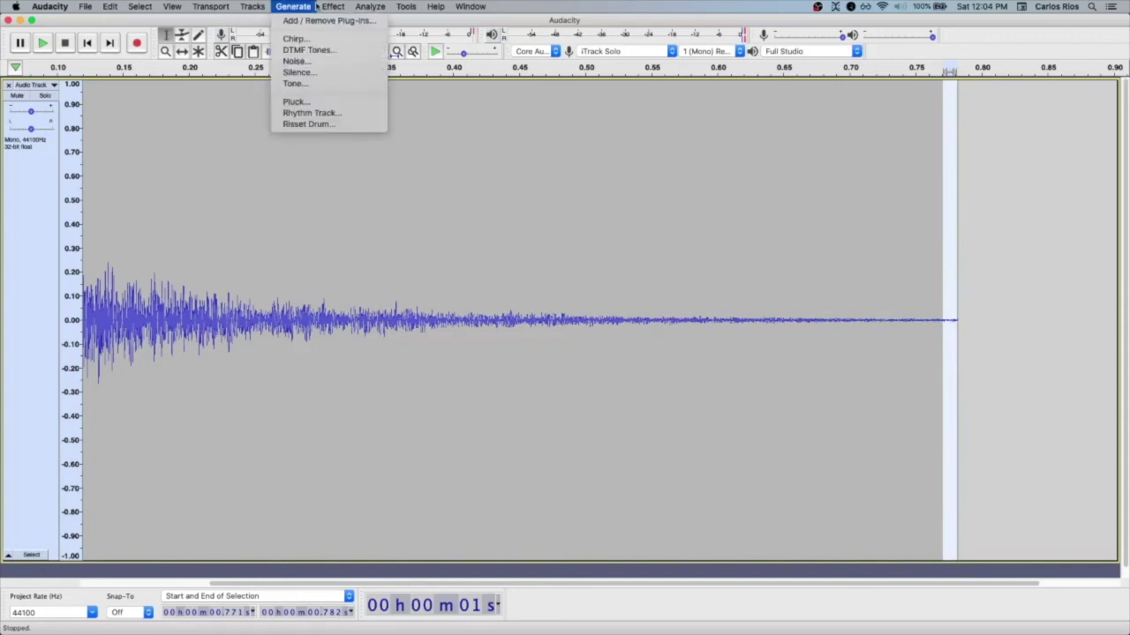
pyautogui.moveTo(333, 6)
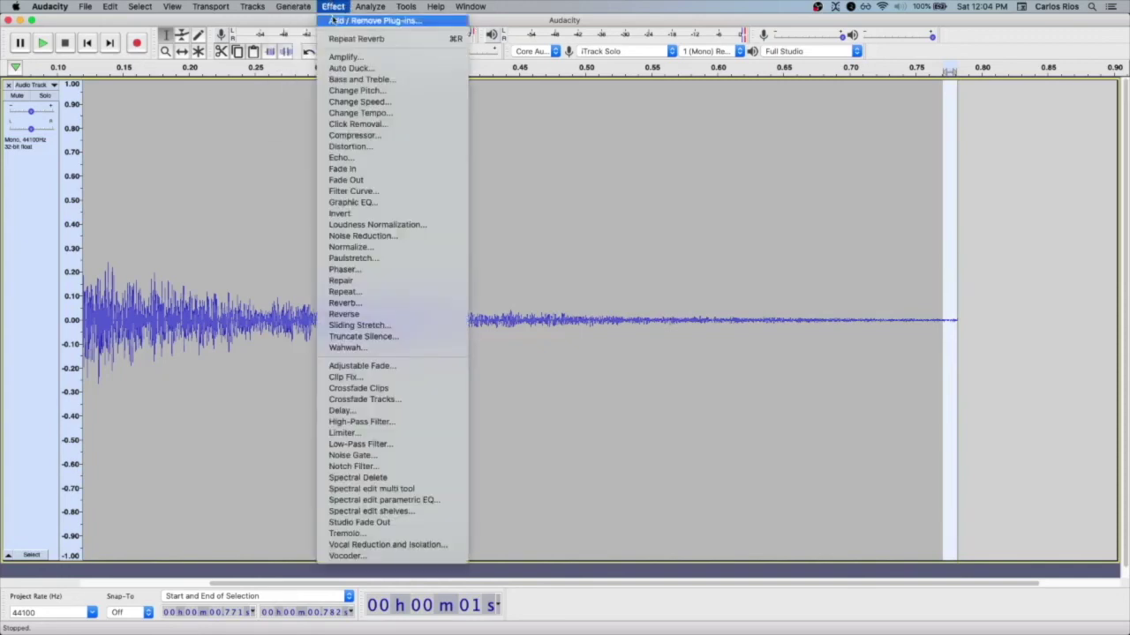
pyautogui.click(389, 180)
pyautogui.press('super+f')
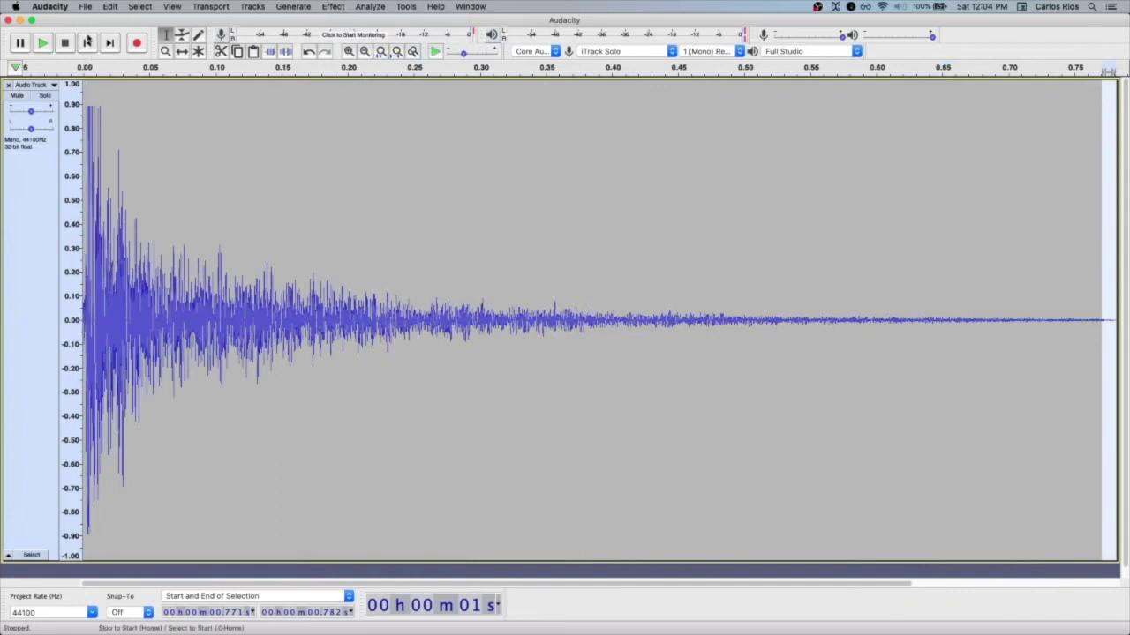
pyautogui.click(87, 43)
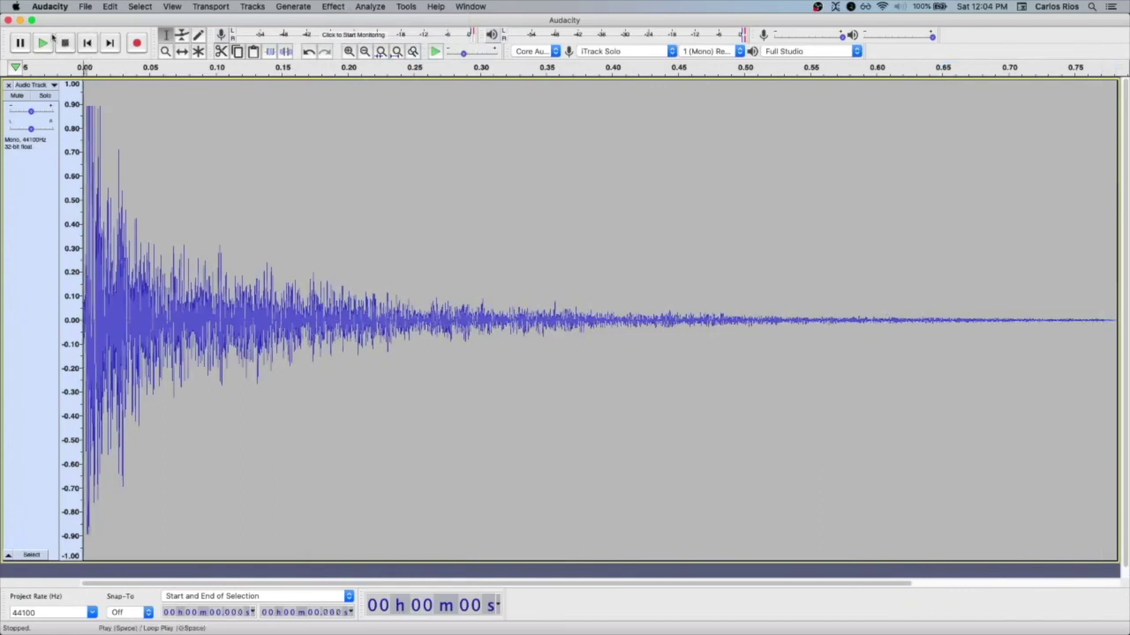
pyautogui.click(44, 42)
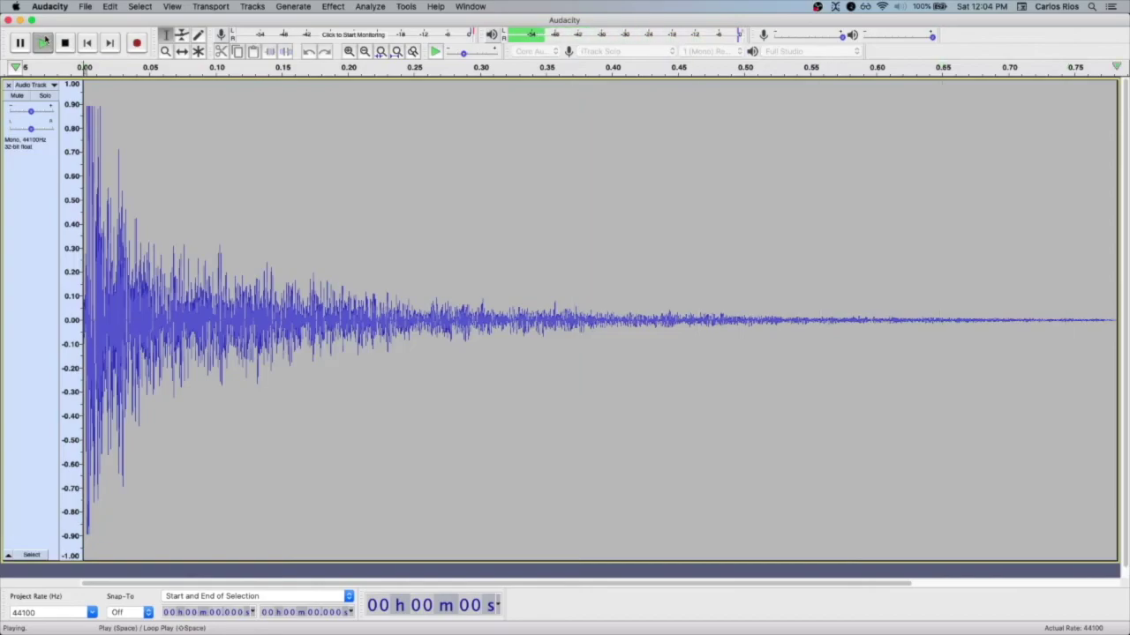